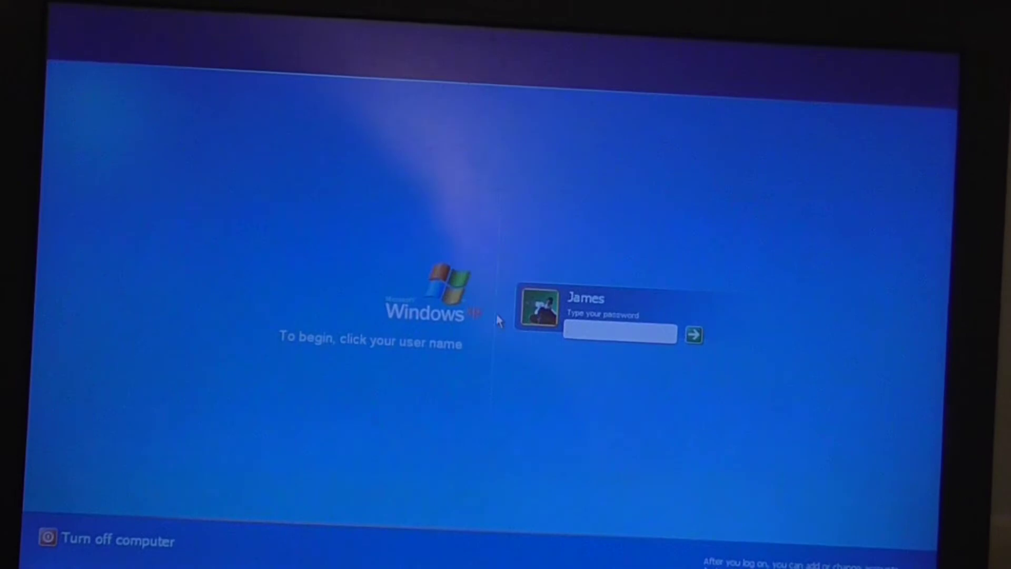
text(a)
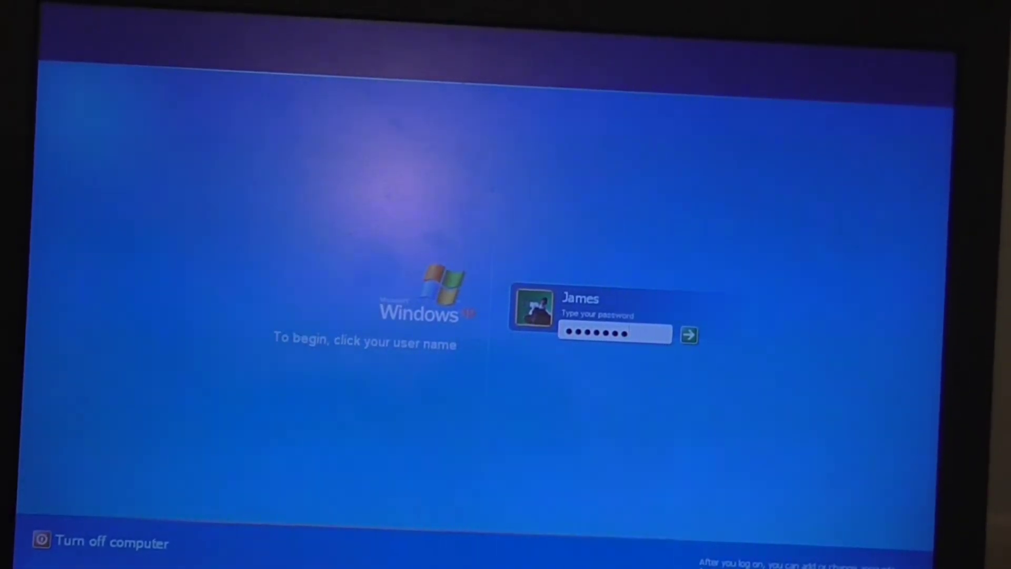
Submit the account password to log on to the Windows XP desktop.
key(Return)
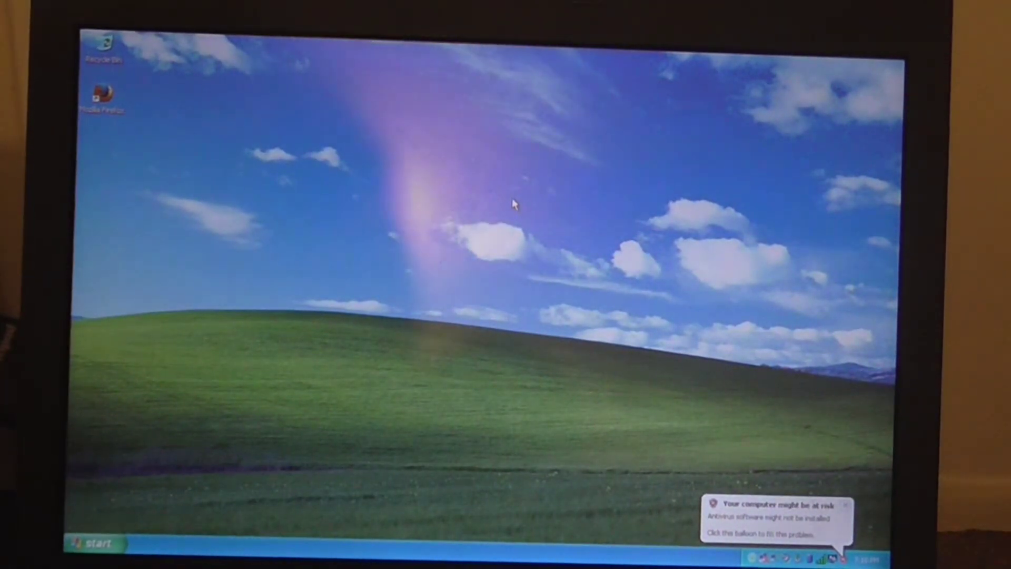
key(super)
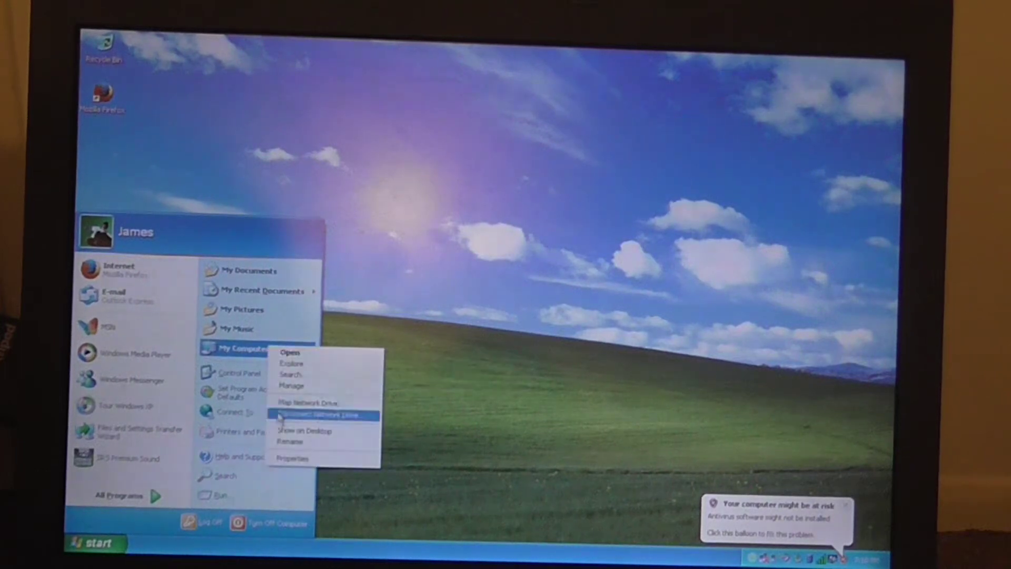
click(288, 460)
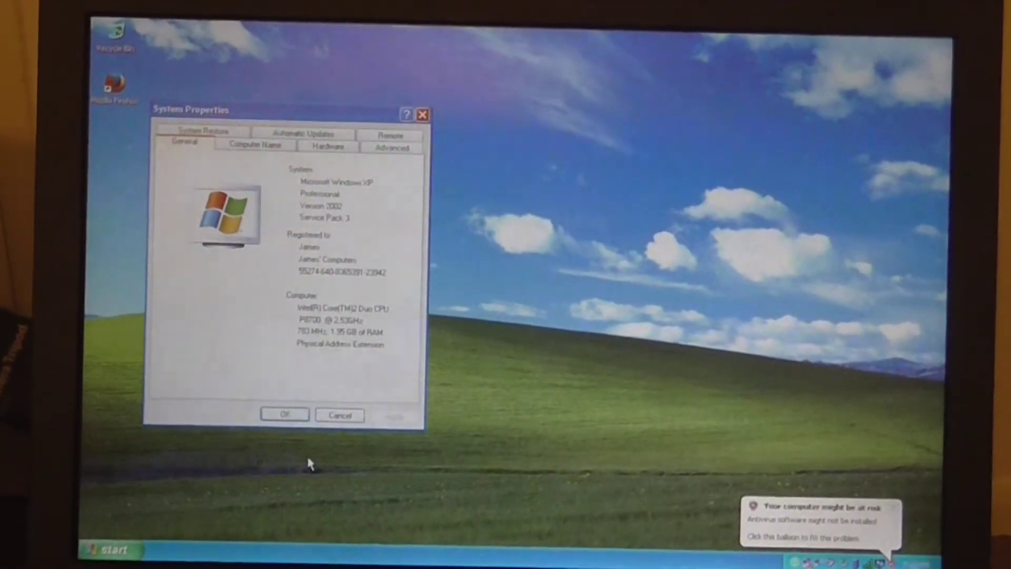
key(super)
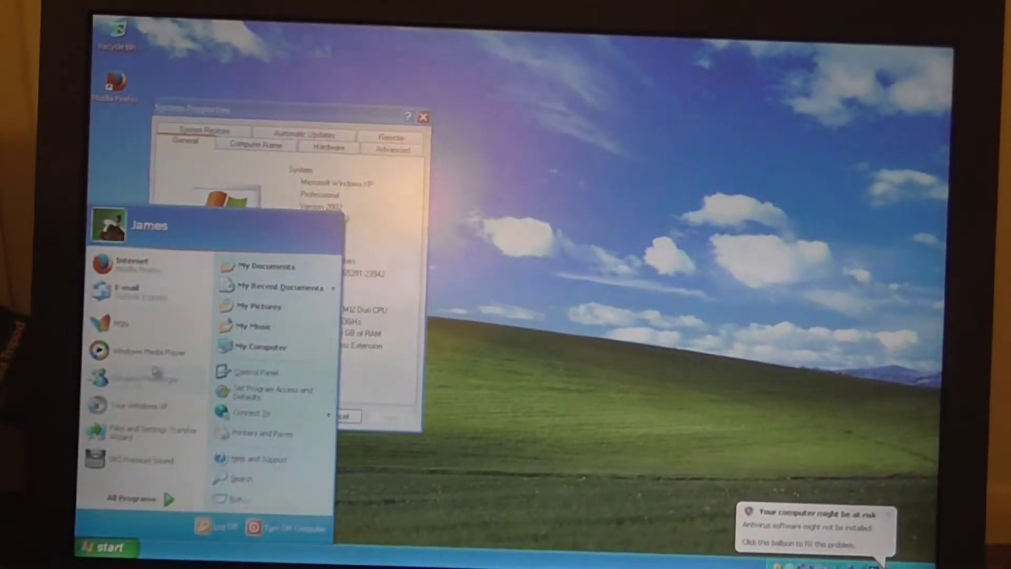
click(345, 421)
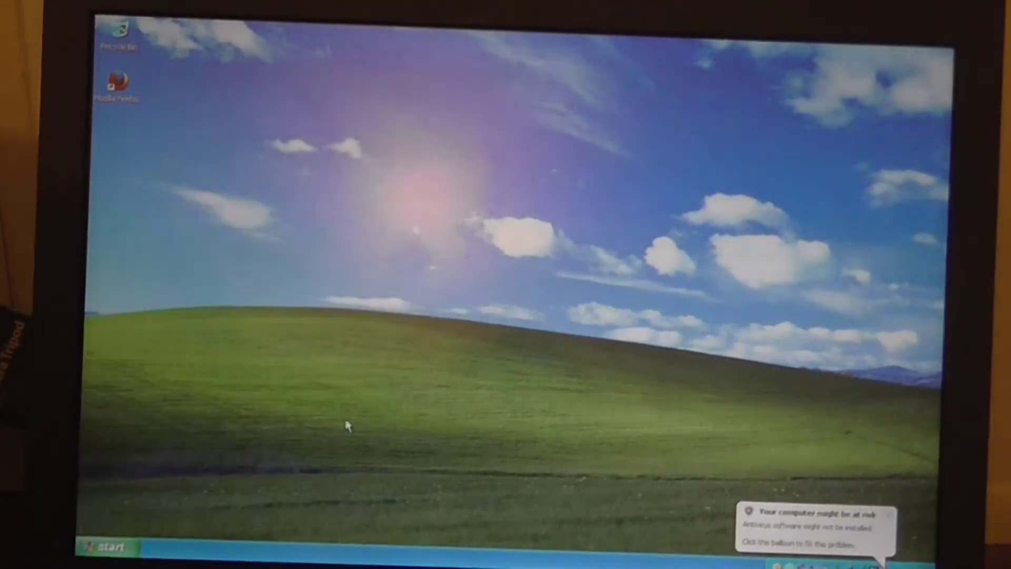
Open Device Manager from My Computer's System Properties Hardware tab.
key(super)
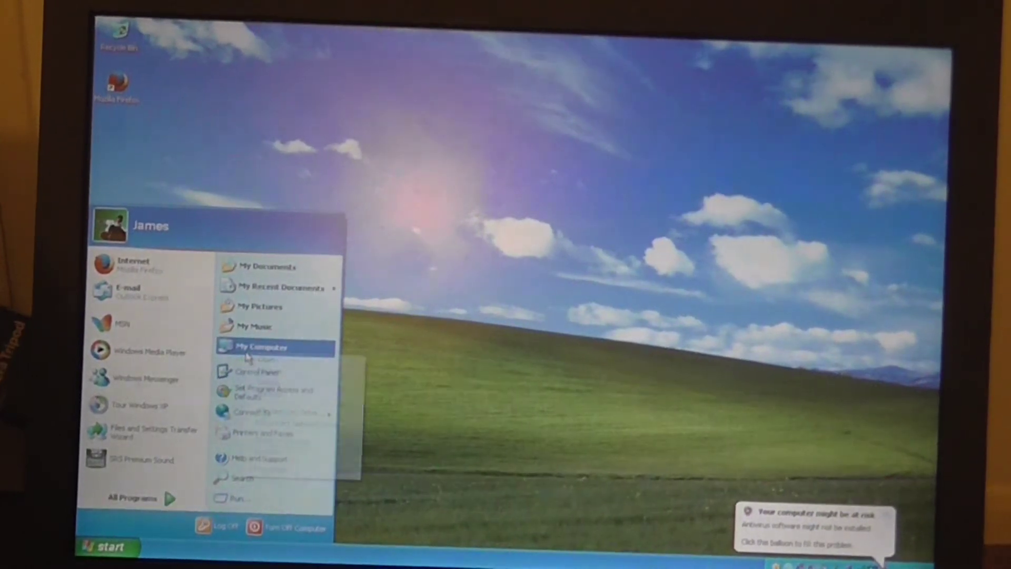
click(269, 471)
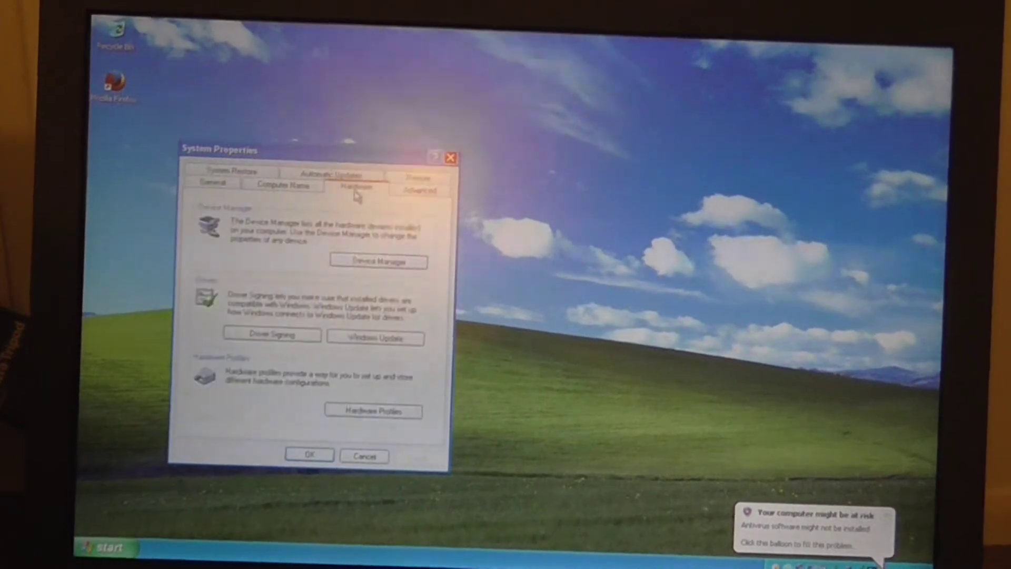
click(370, 253)
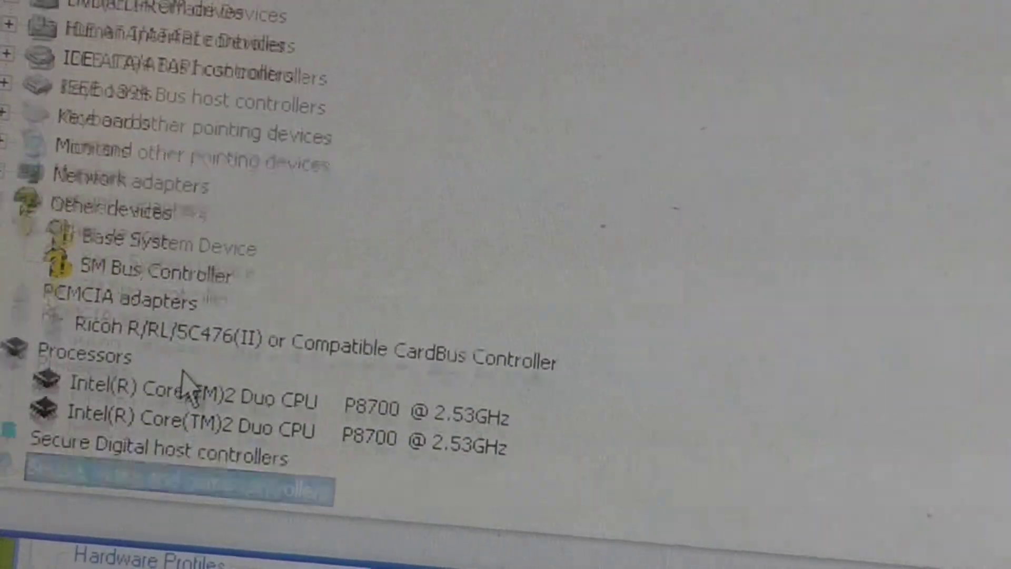
Browse the device categories to System devices, then close Device Manager and System Properties.
key(Down)
key(Down)
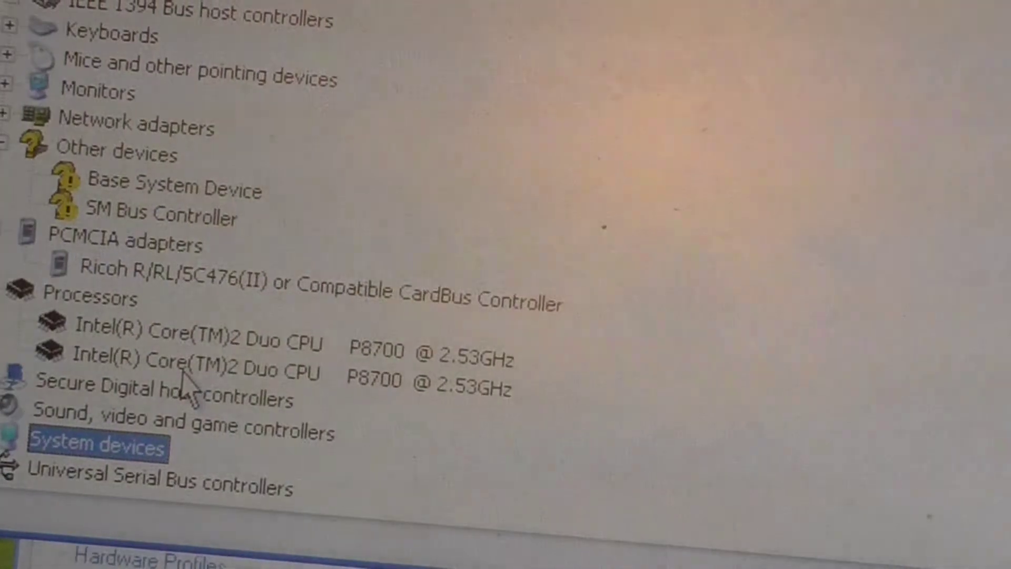
key(shift+F10)
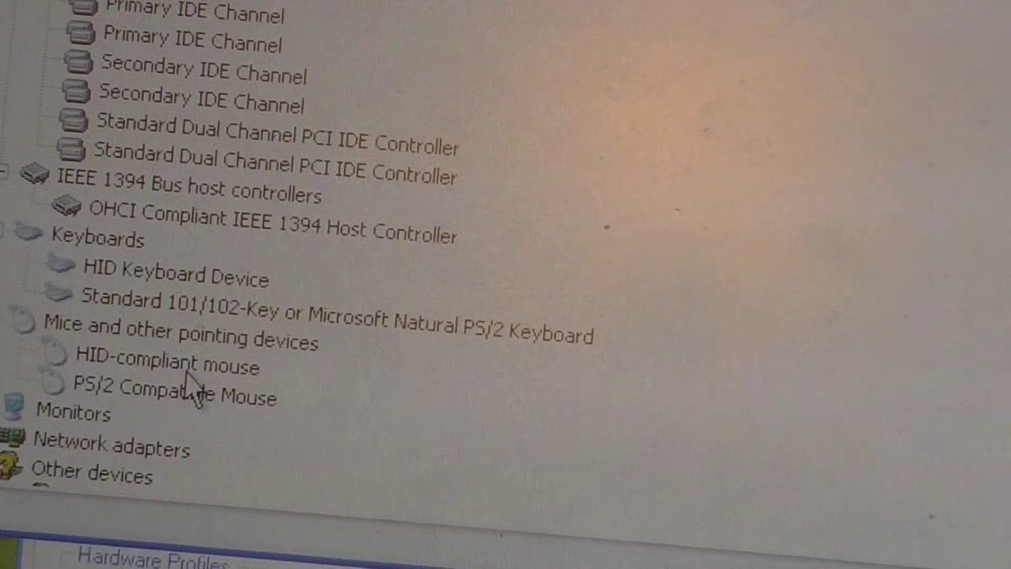
scroll(190, 378, up, 1)
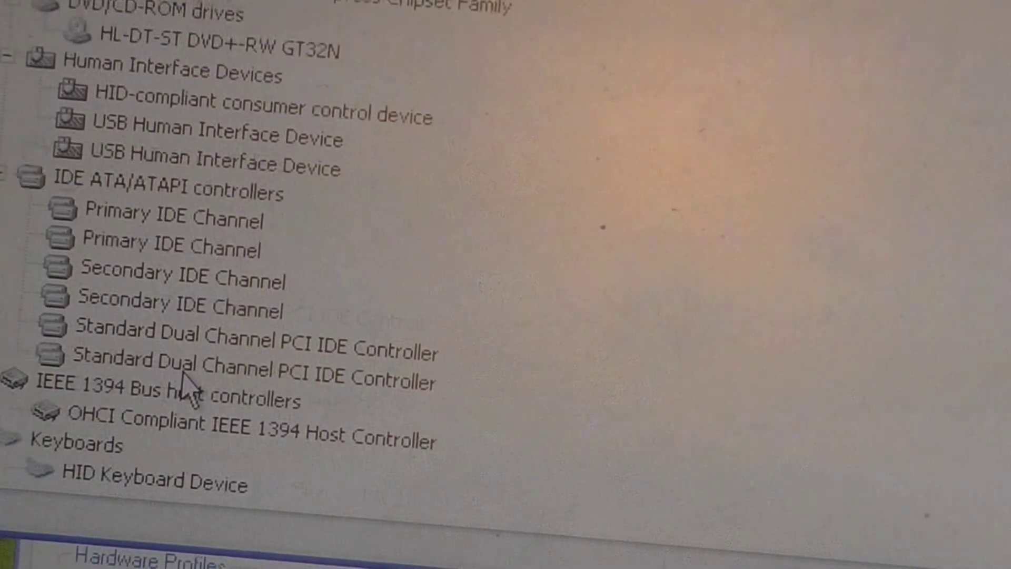
scroll(190, 387, up, 1)
scroll(190, 387, up, 1)
scroll(190, 388, up, 1)
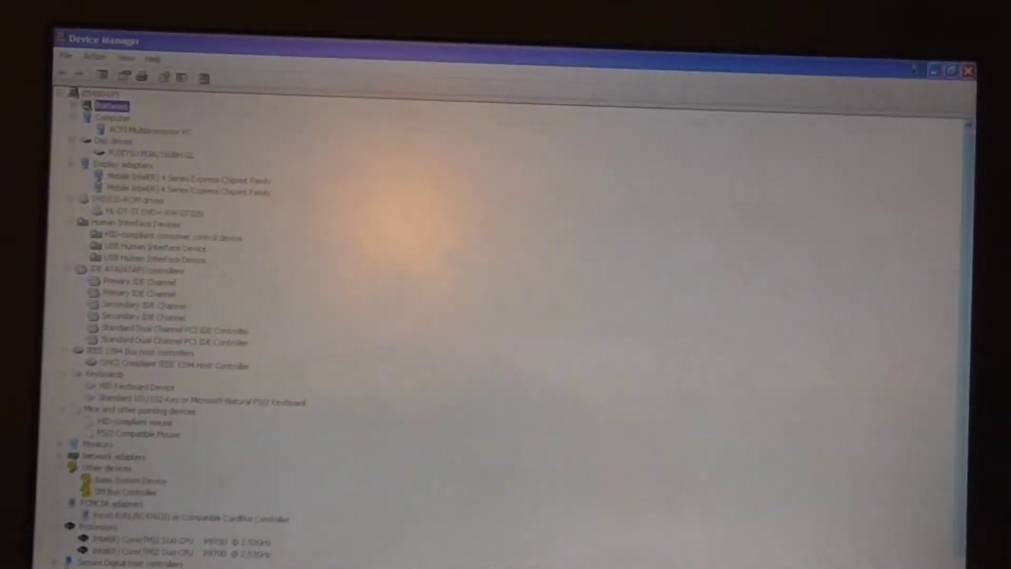
click(557, 91)
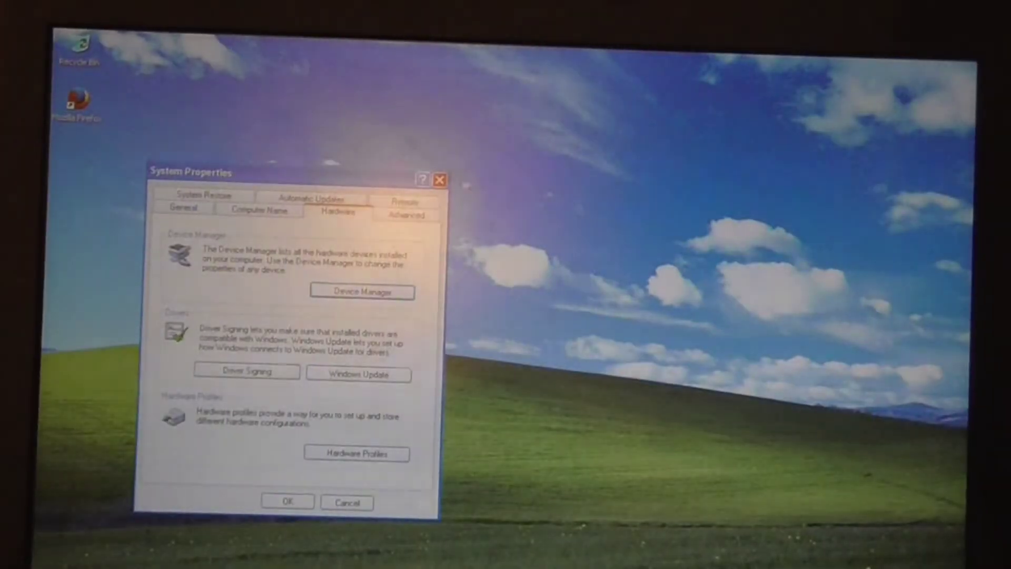
click(440, 180)
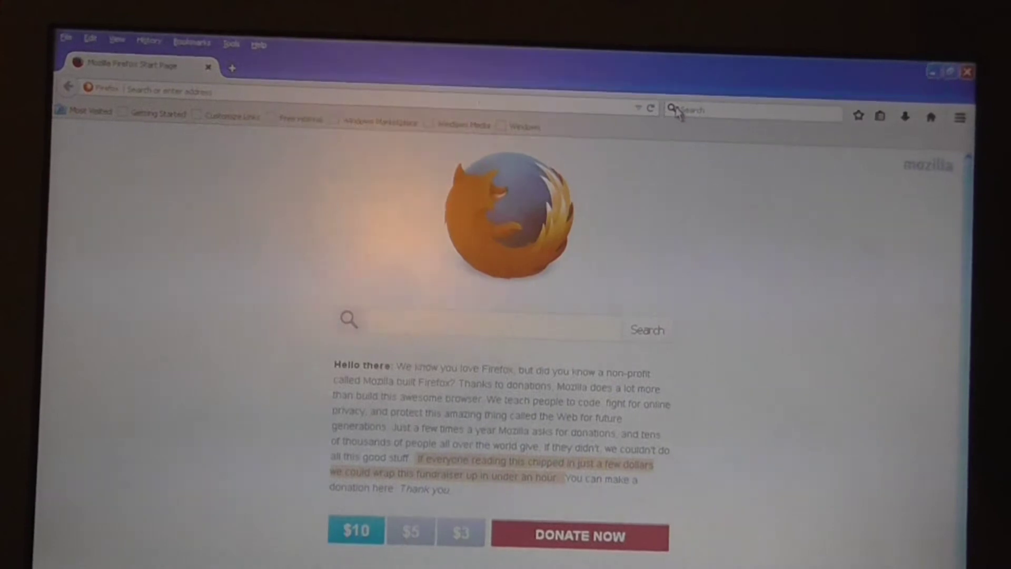
Uncheck Yahoo as a one-click engine and make Bing Firefox's default search engine.
click(677, 112)
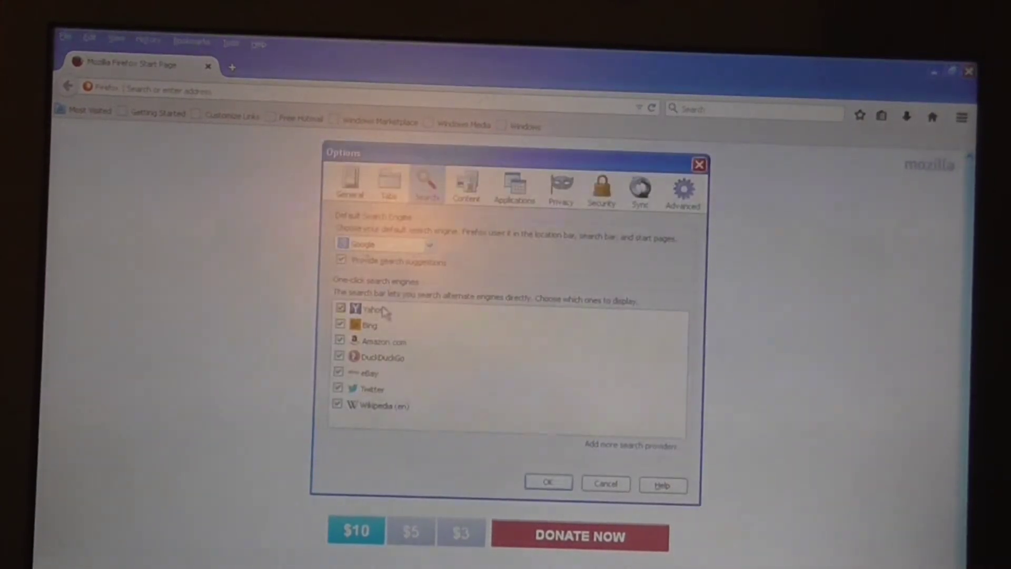
click(340, 309)
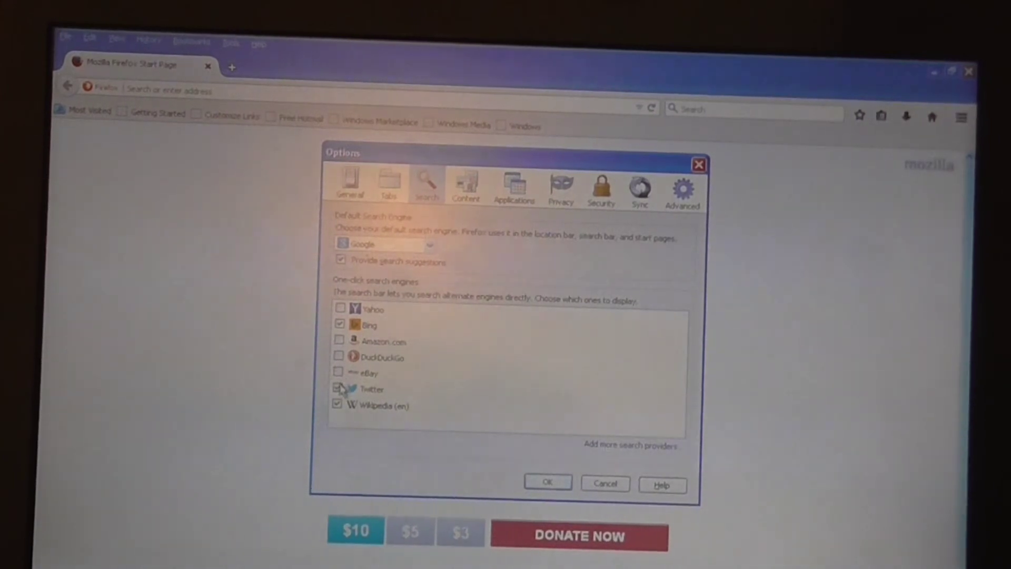
click(370, 246)
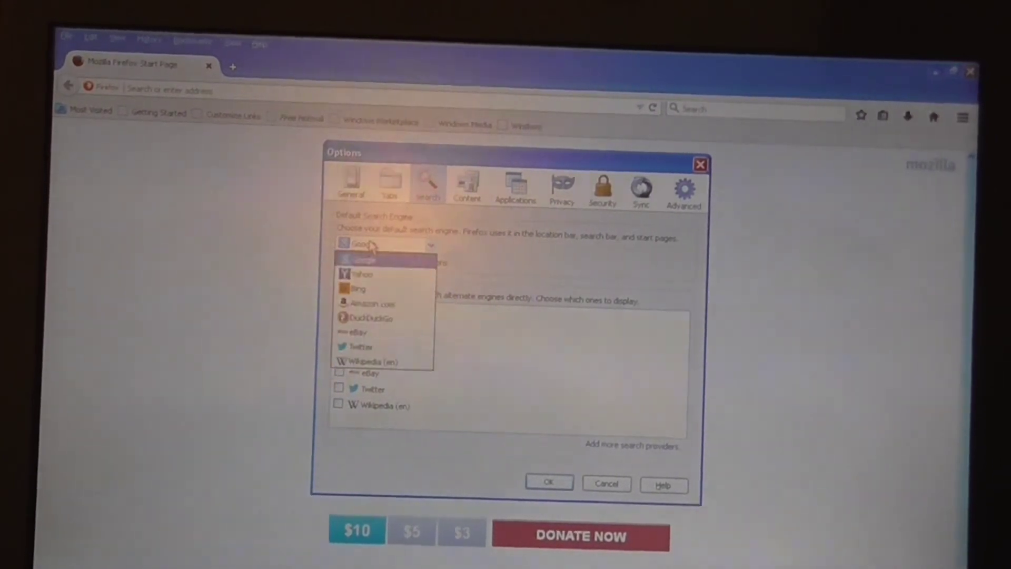
click(380, 292)
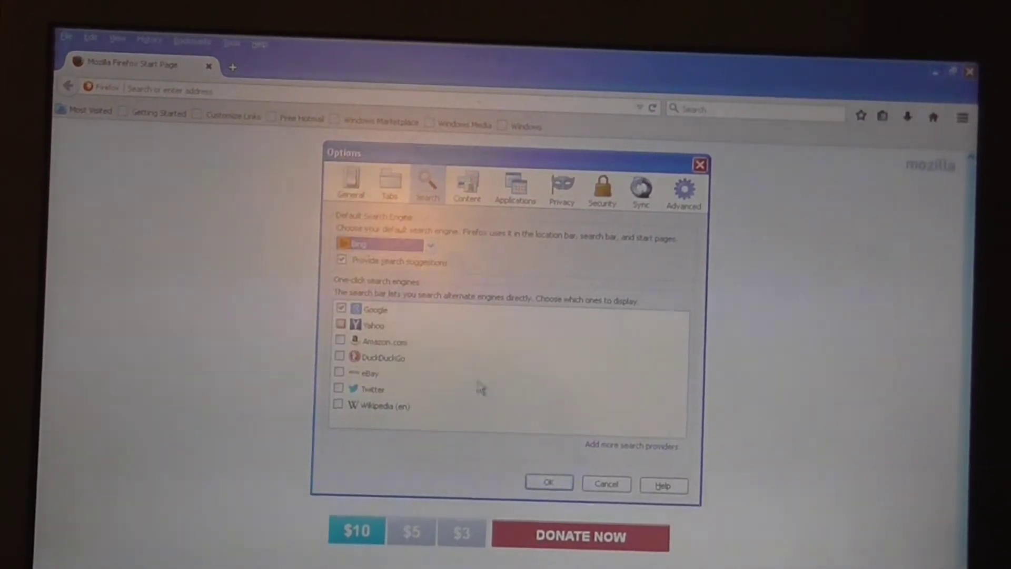
click(562, 487)
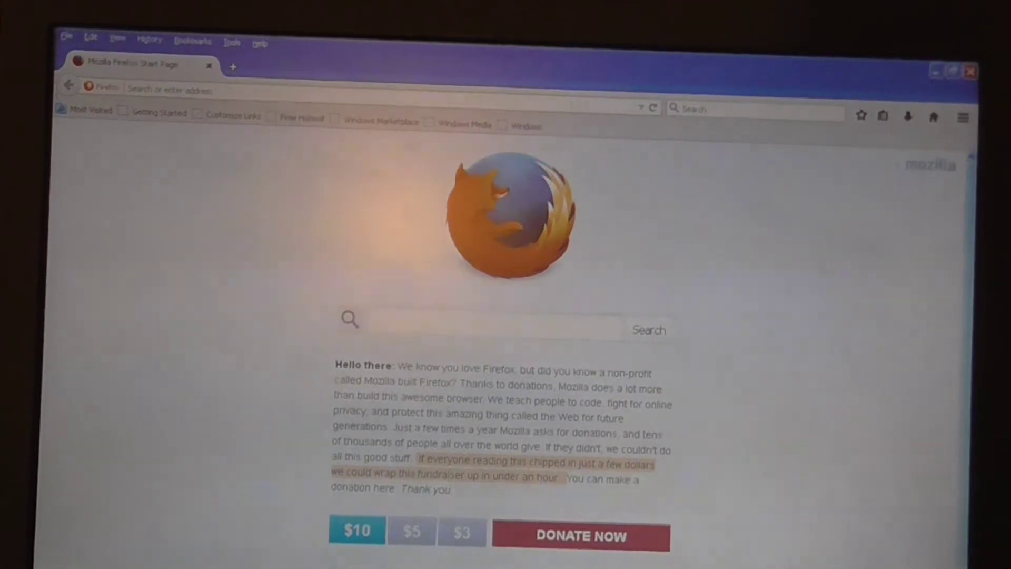
text(de)
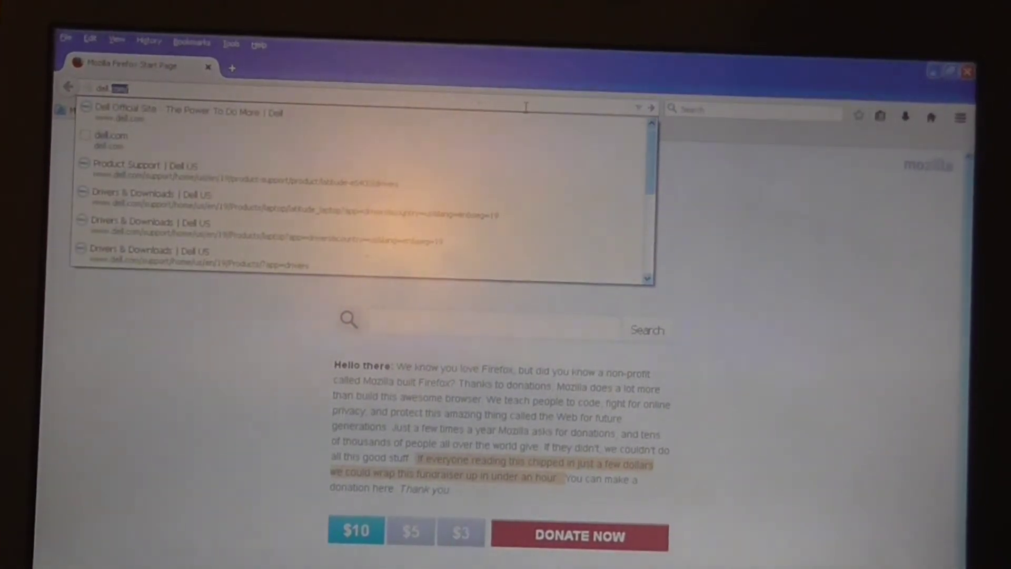
text(uk)
Load dell.co.uk in Firefox and dismiss the stray Start menu.
key(Return)
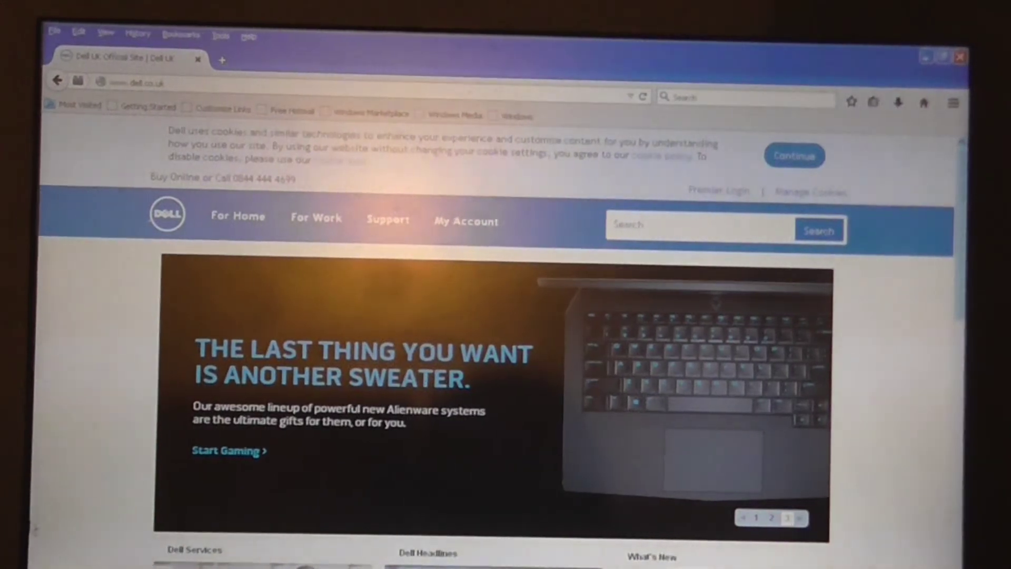
key(super)
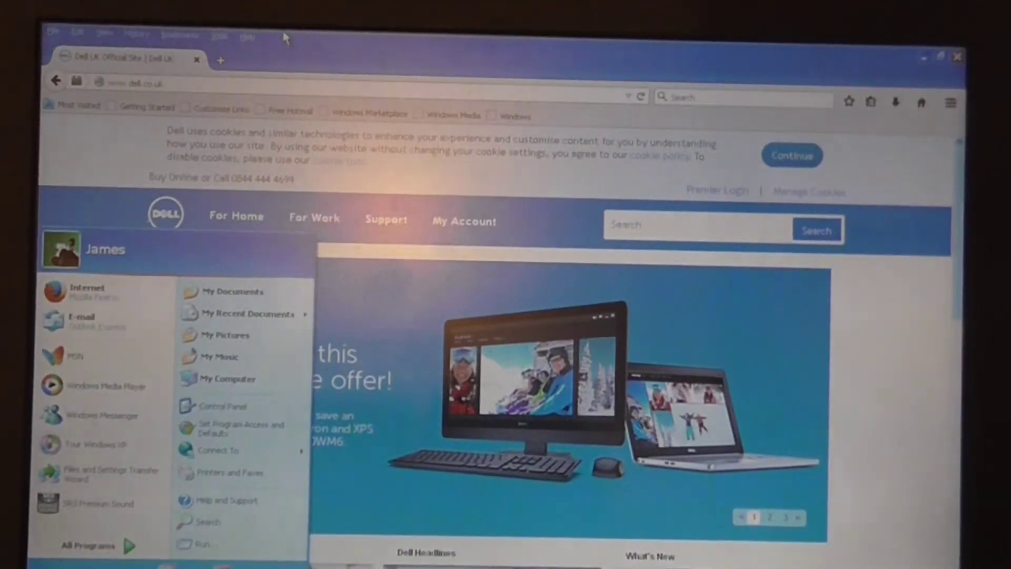
click(286, 39)
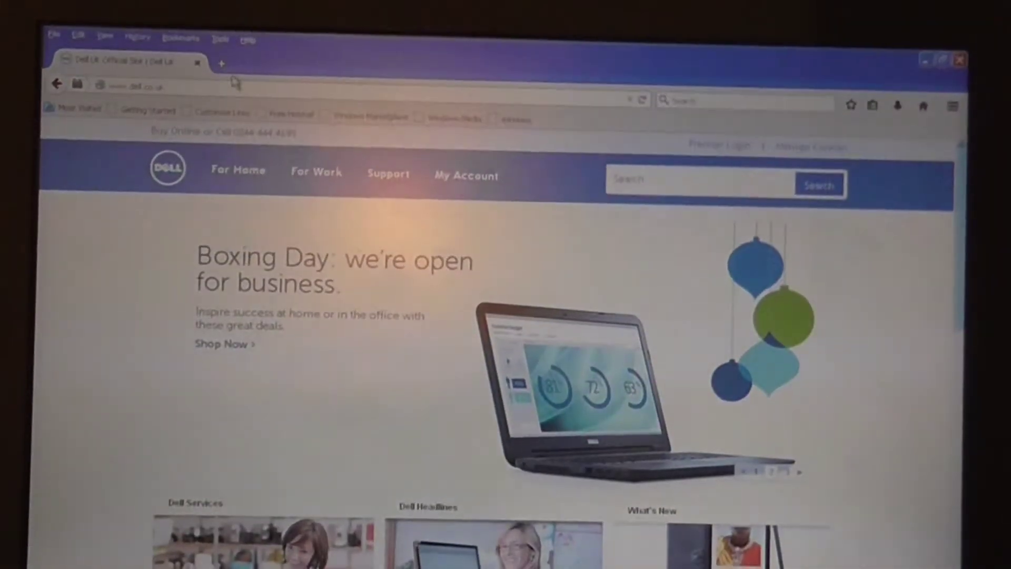
In a new tab, search Bing Images for 'dell latitude e5400'.
click(225, 65)
text(d)
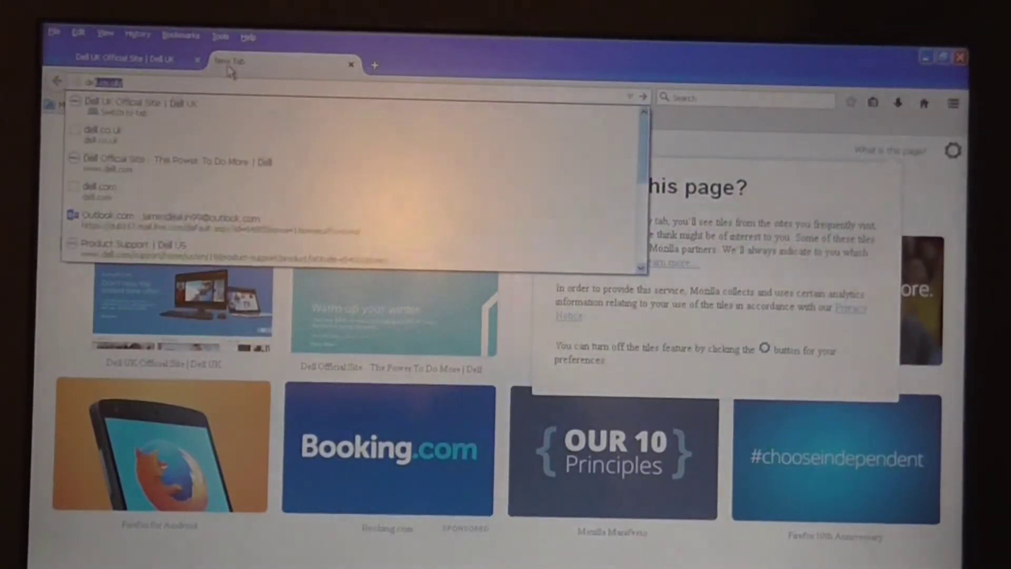
text(ll dri)
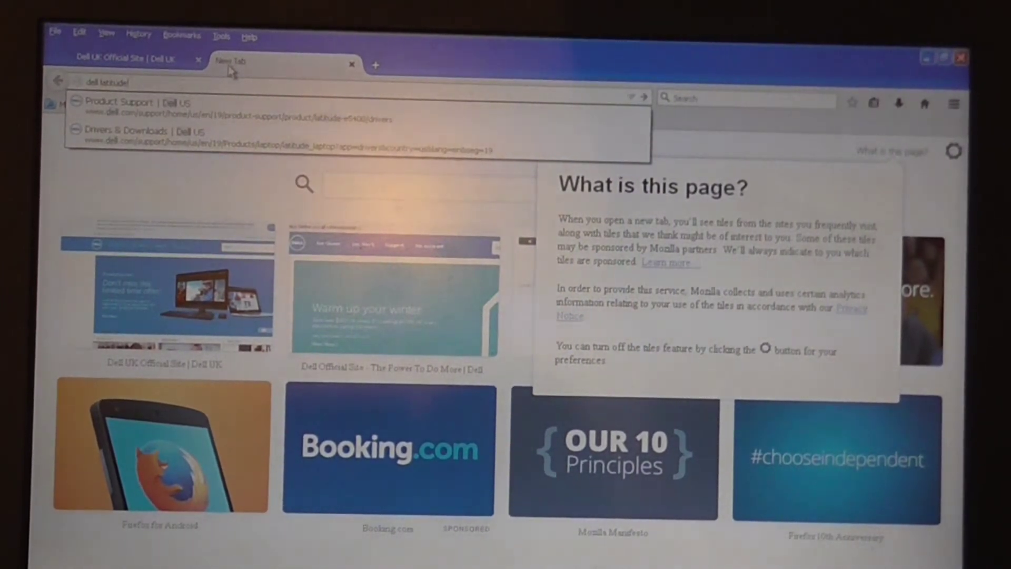
key(Return)
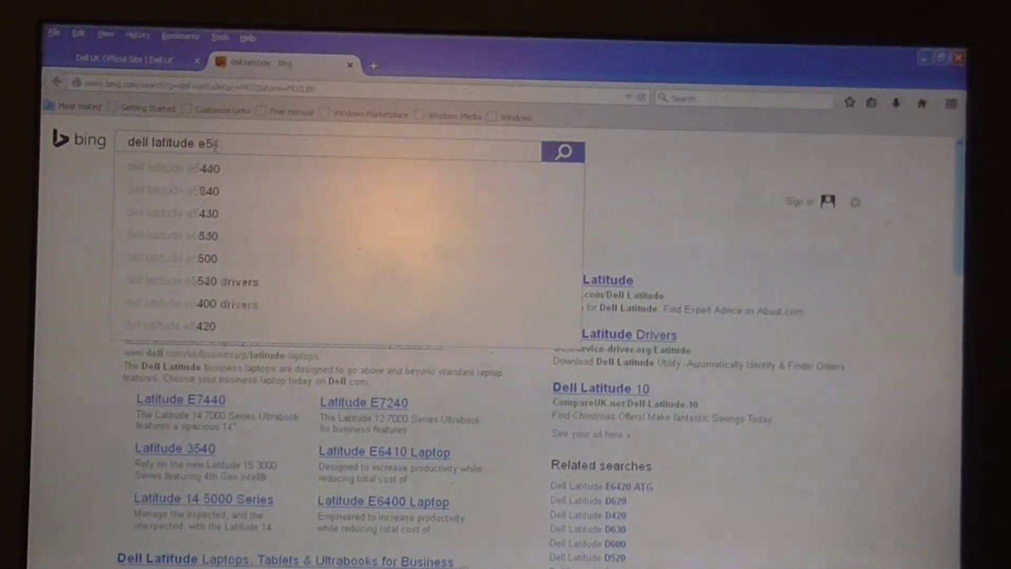
text(400)
key(Return)
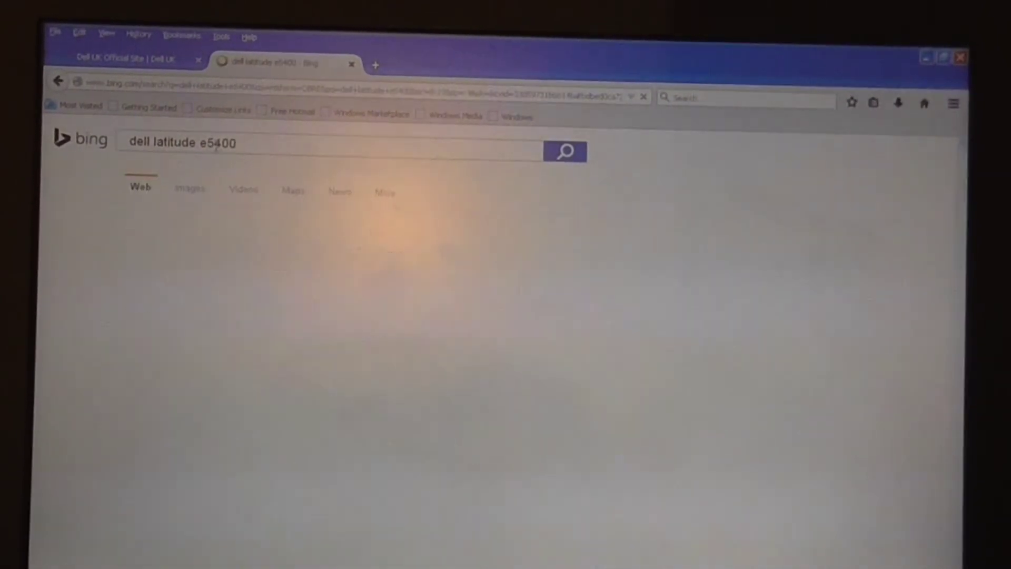
click(184, 194)
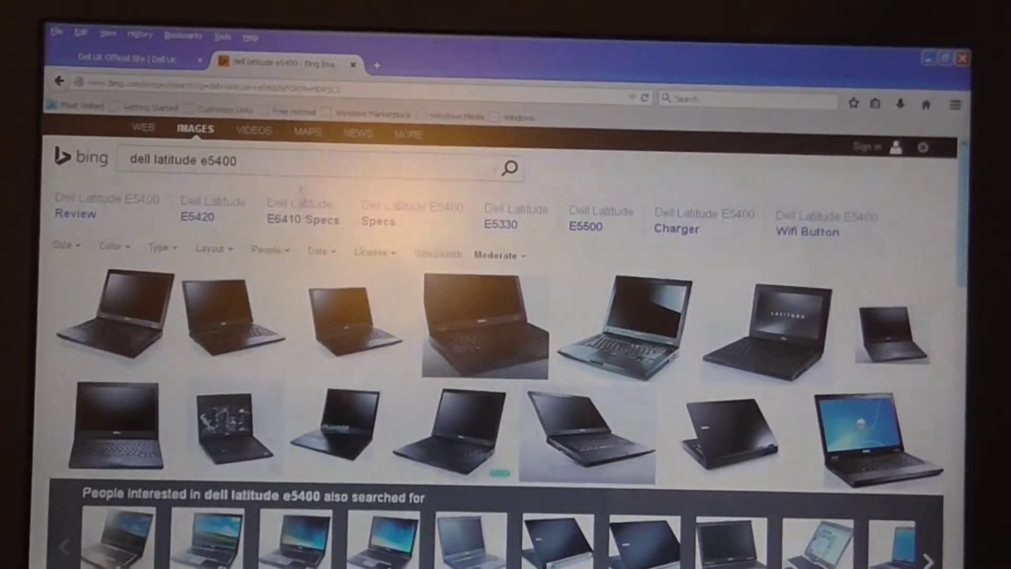
Browse E5400 laptop images in the viewer up to the Intel Core 2 Duo one, then start editing the query.
click(113, 327)
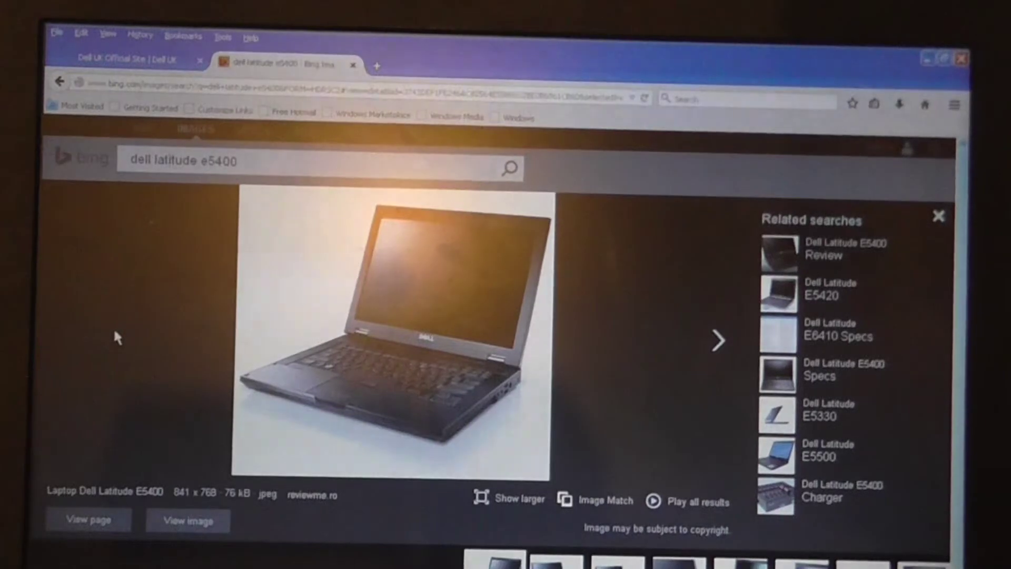
key(Right)
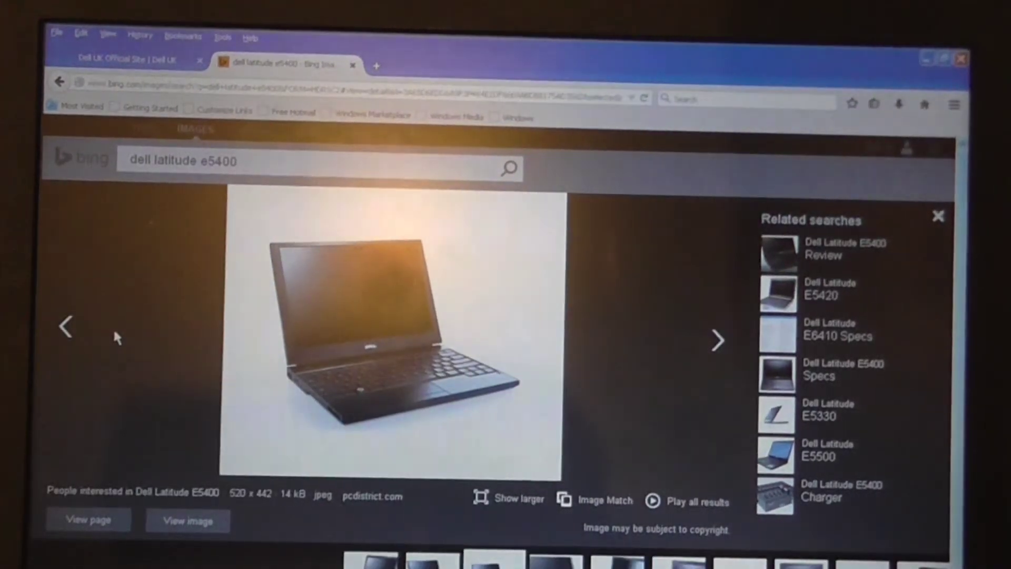
key(Right)
key(Right)
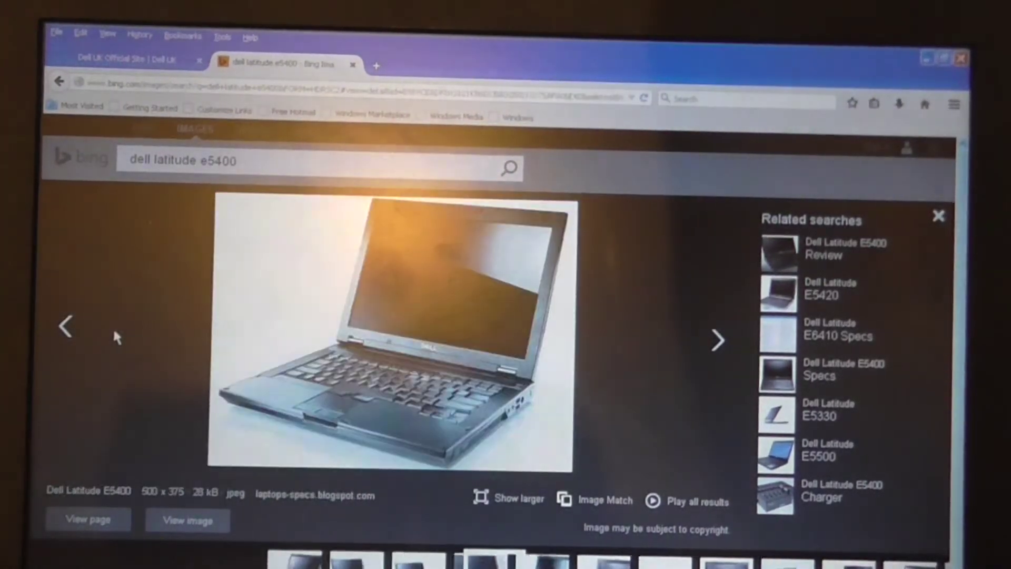
key(Right)
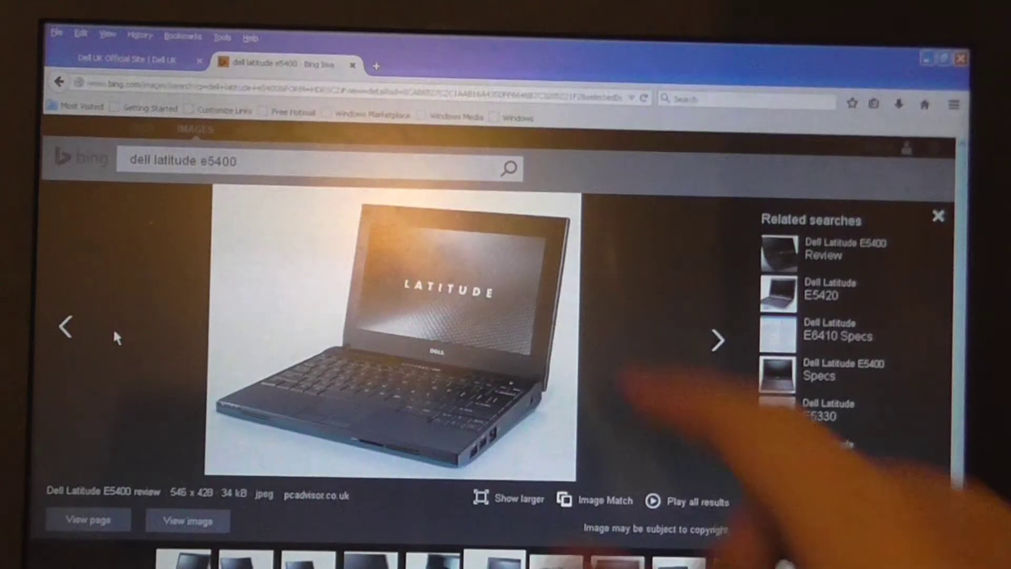
key(Right)
key(Left)
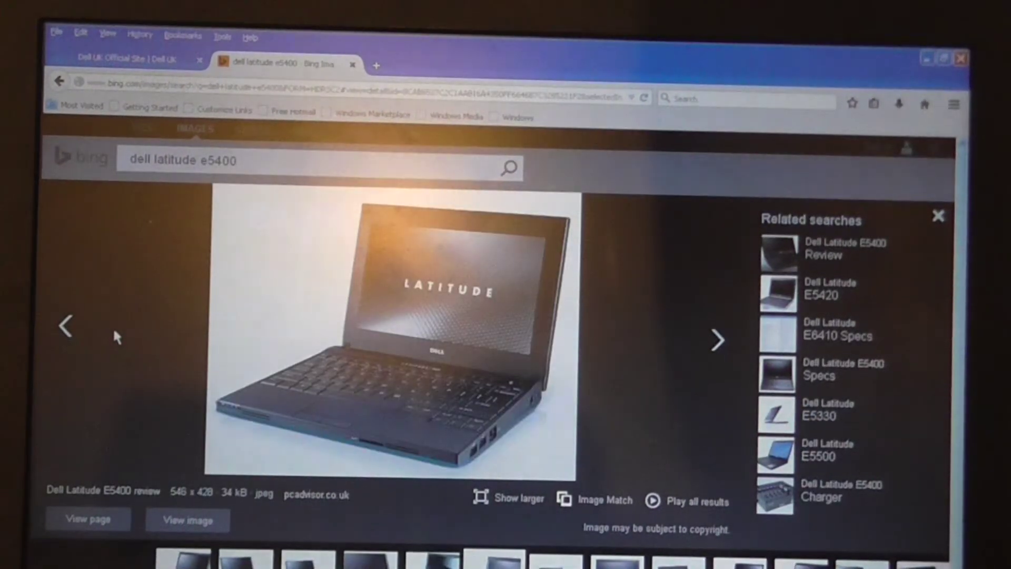
key(Right)
key(Right)
key(Right)
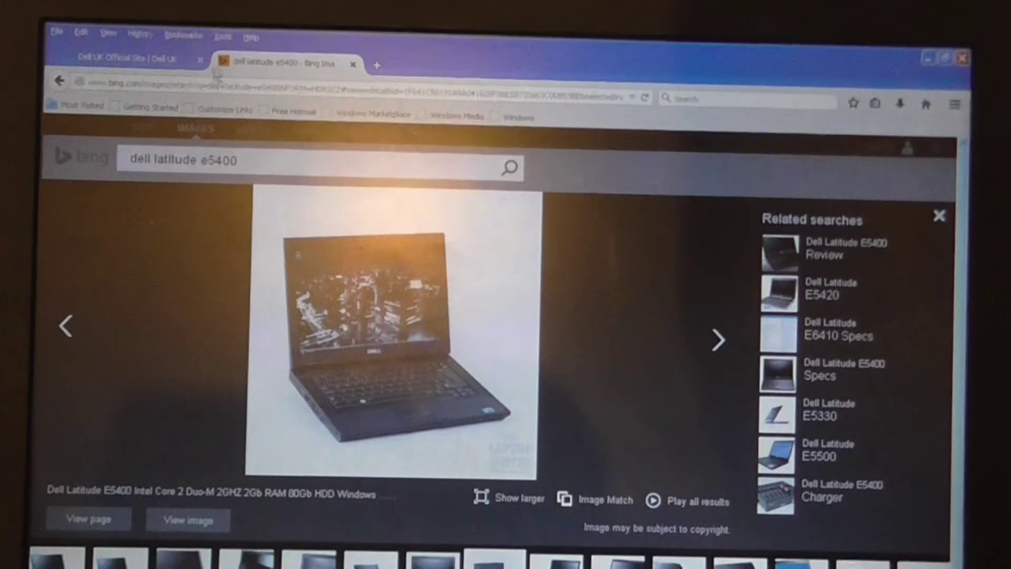
click(241, 149)
key(BackSpace)
key(BackSpace)
key(BackSpace)
text(641)
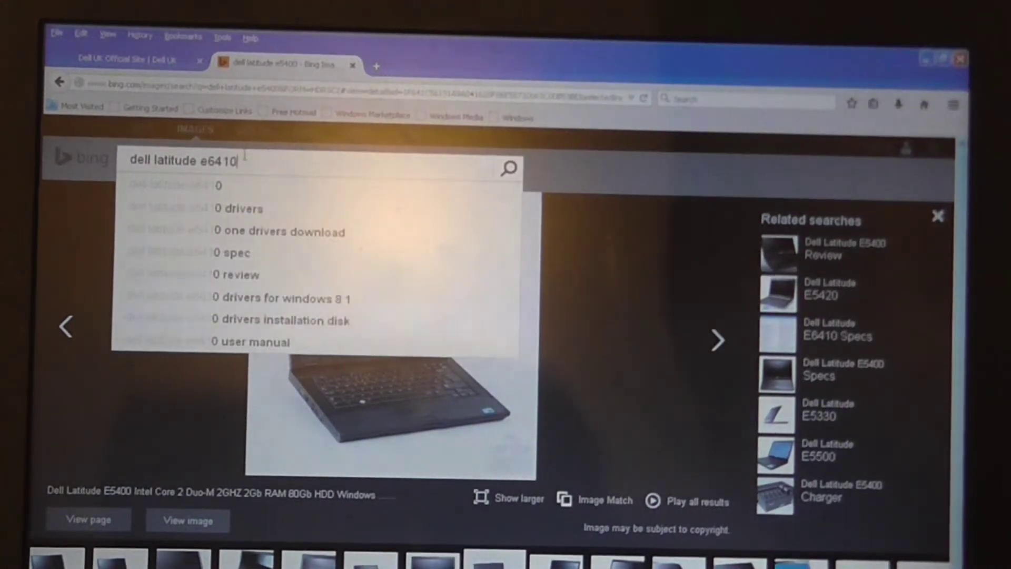
Search 'dell latitude e6410' and view the closed silver laptop image from anandtech.com.
key(Return)
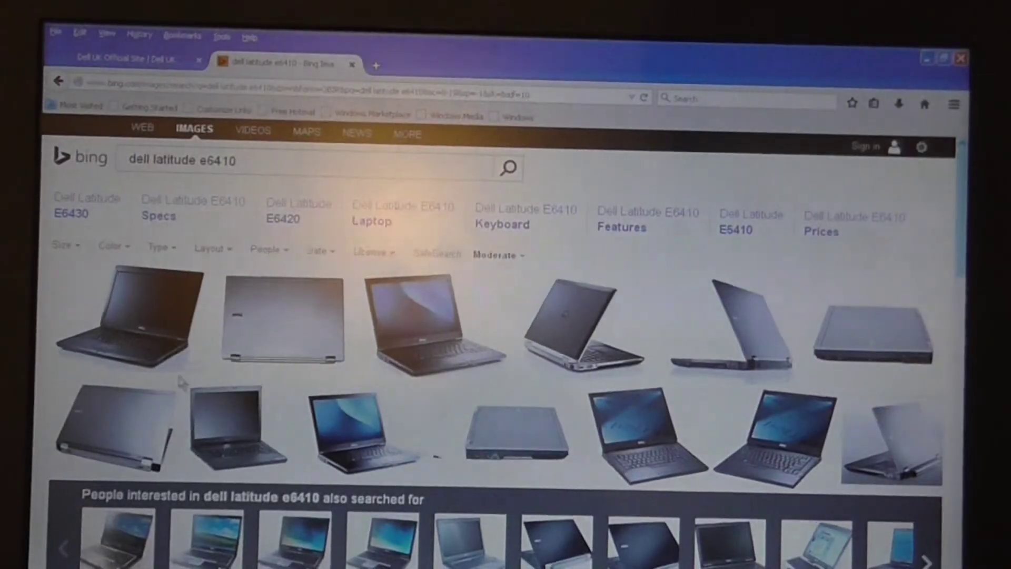
click(161, 369)
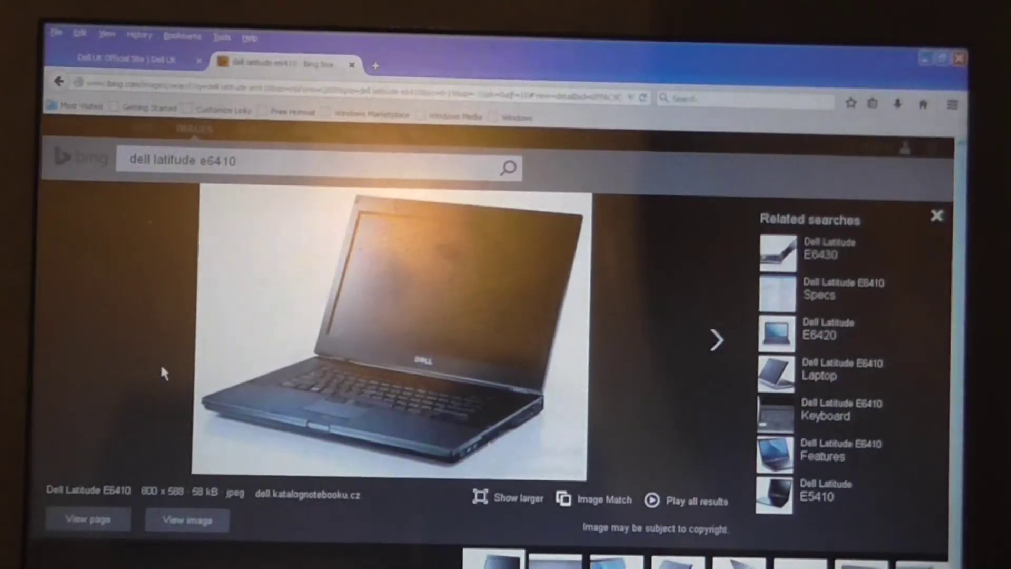
key(Right)
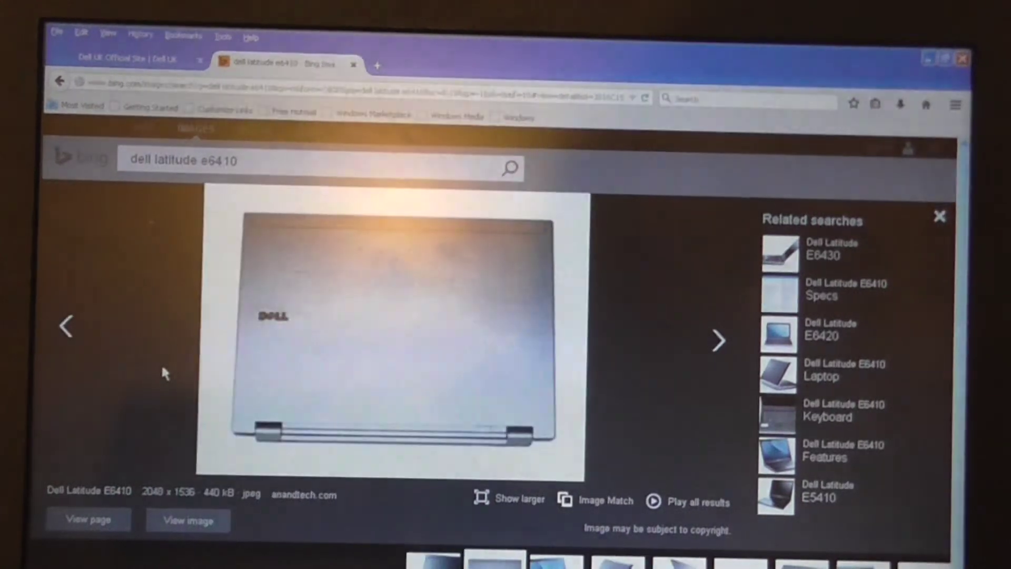
key(Left)
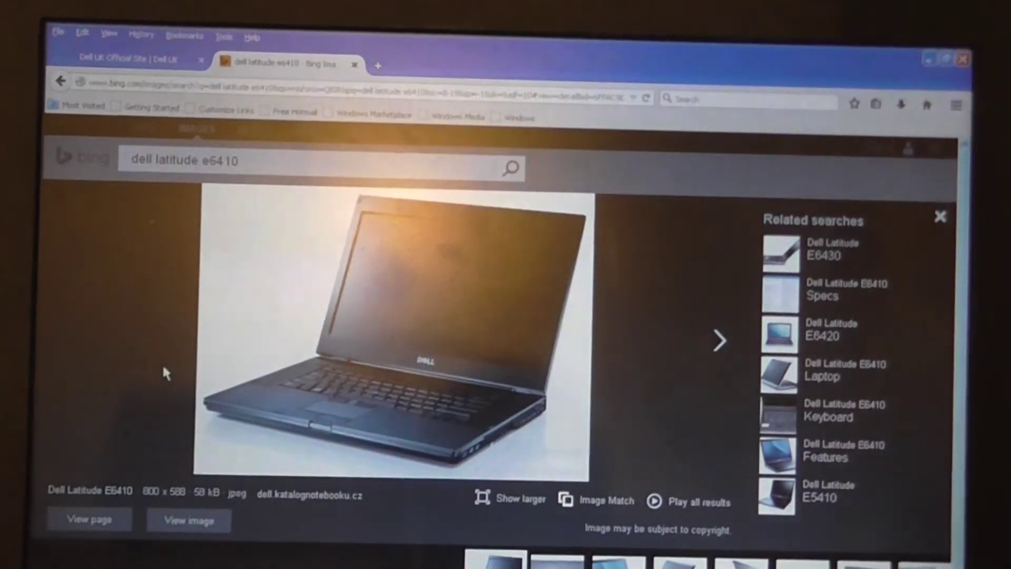
key(Right)
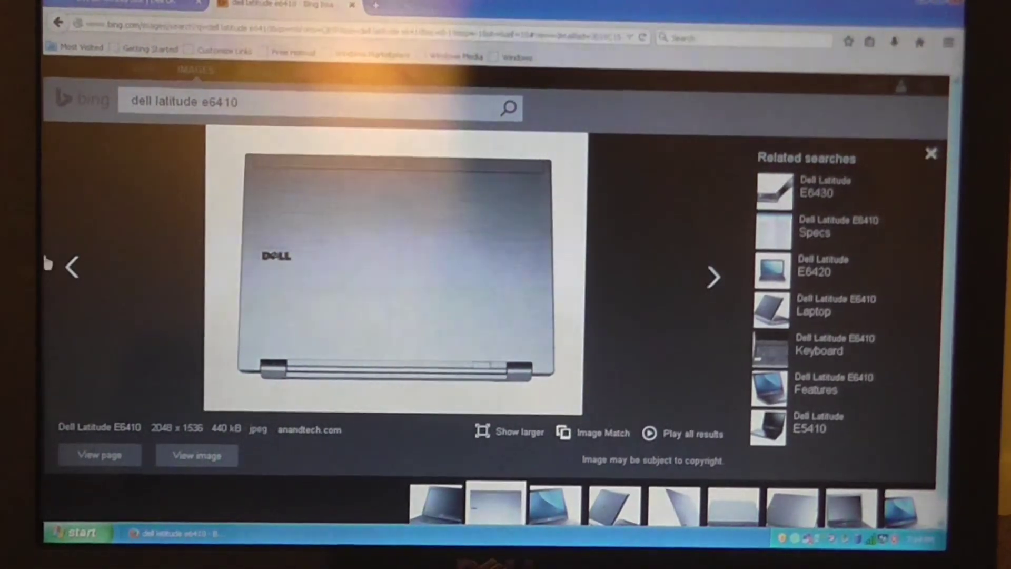
Run winver from Start > Run to show the XP Professional SP3 version details.
click(75, 531)
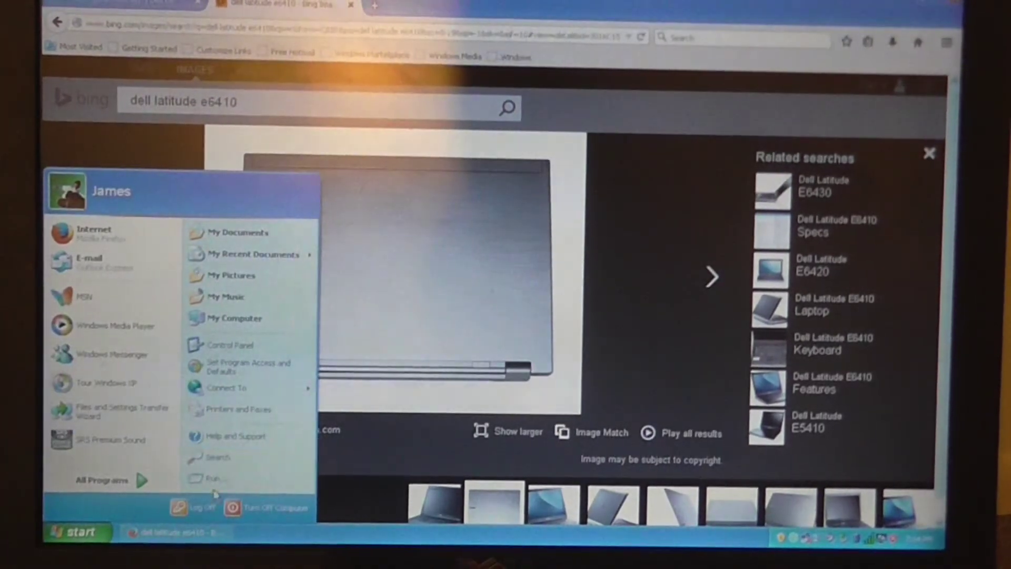
click(222, 480)
text(winver)
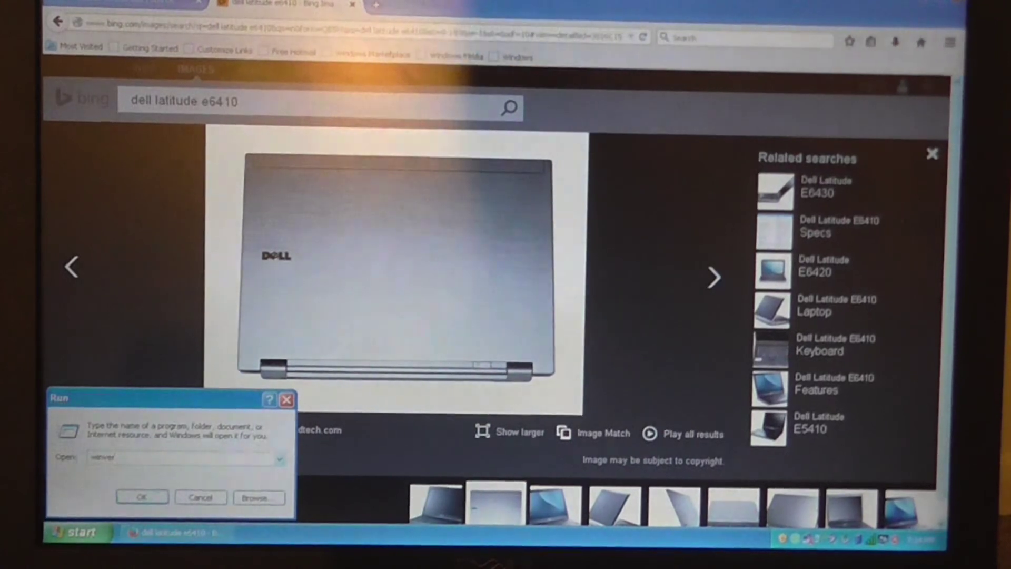
key(Return)
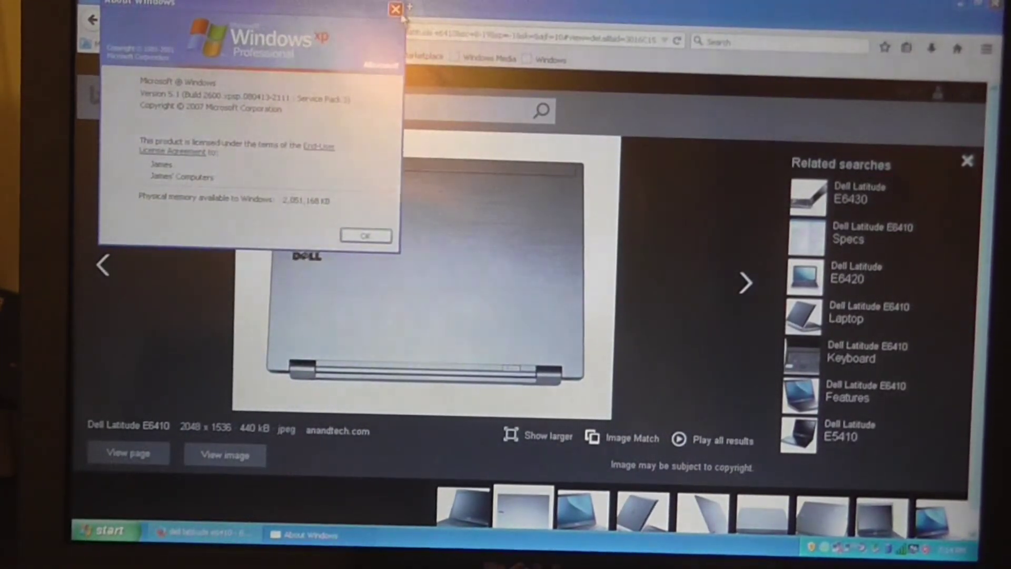
text(win)
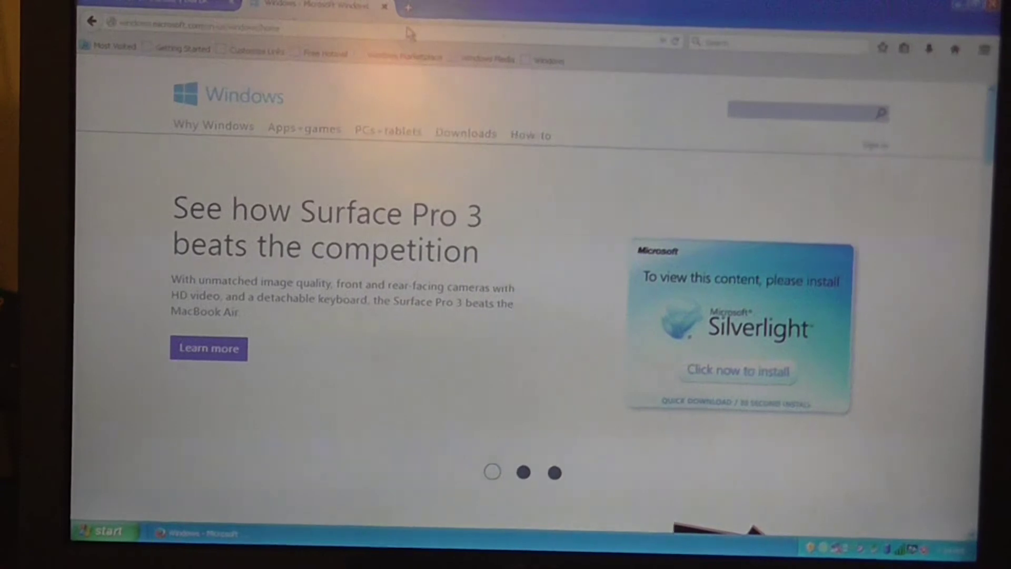
Scroll down the Windows home page to the End of support for Windows XP section.
key(Down)
key(Down)
key(Page_Down)
key(Page_Down)
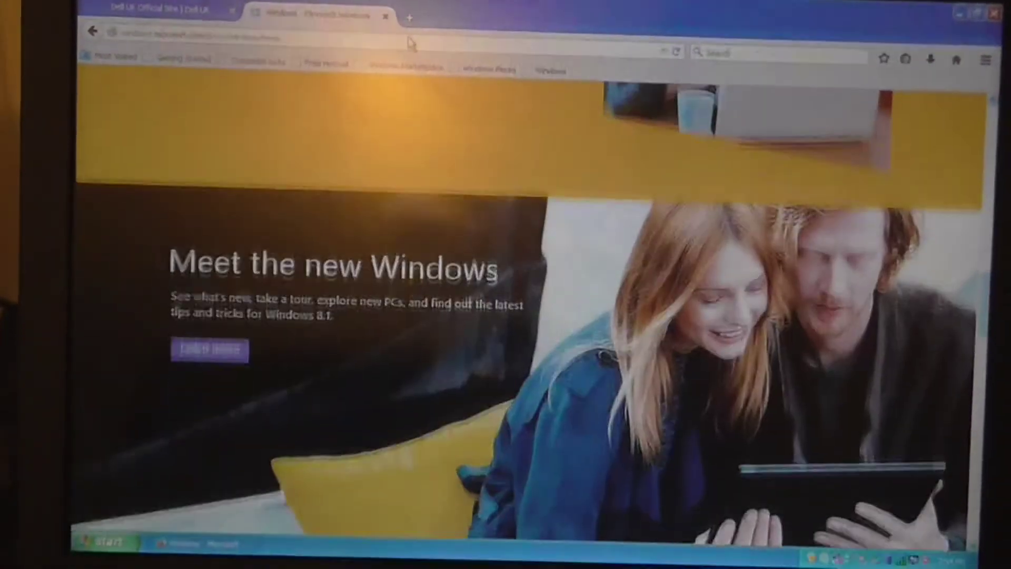
key(Up)
key(Up)
key(Up)
key(Up)
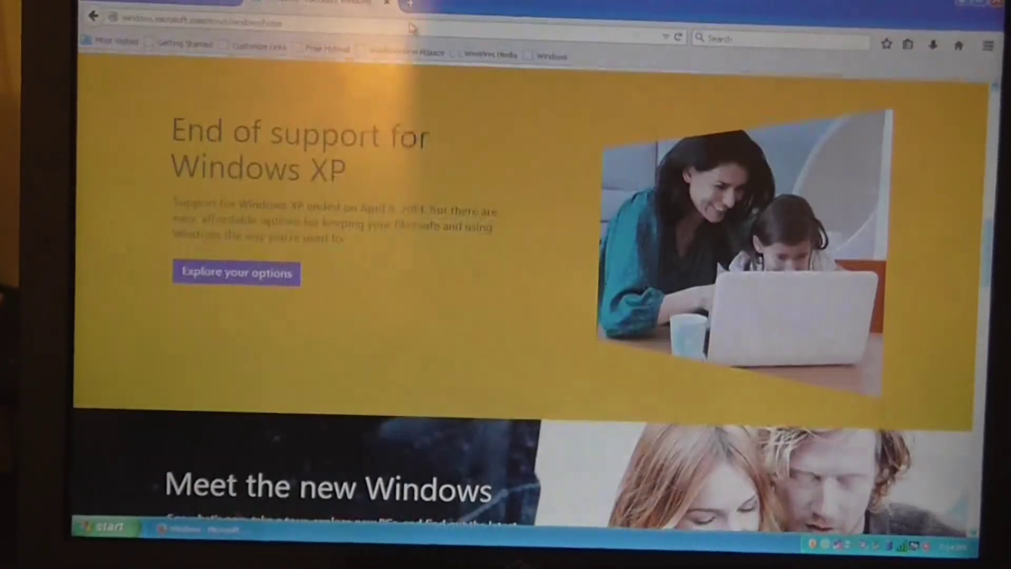
key(Up)
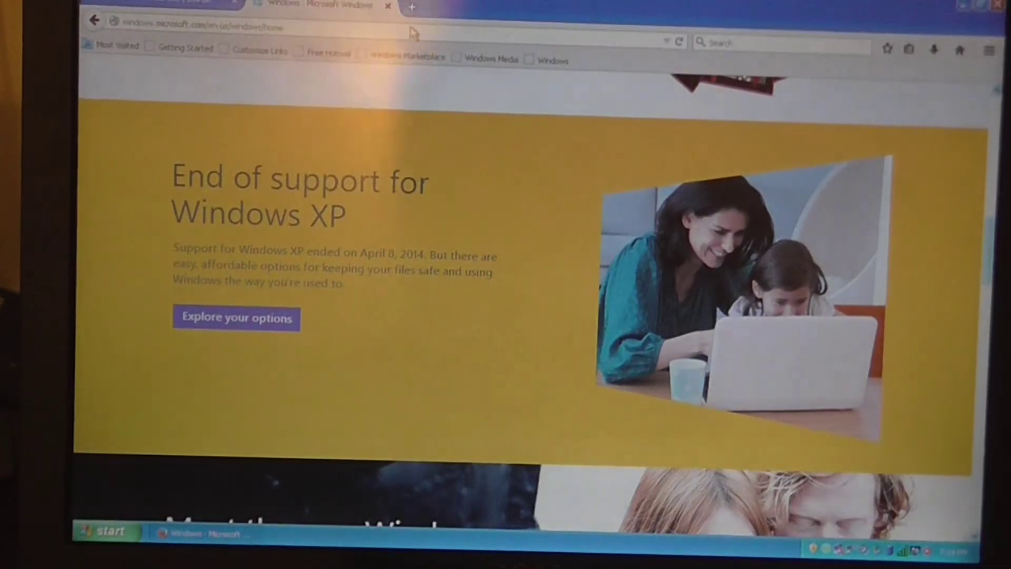
key(Down)
key(Down)
key(Down)
key(Down)
key(Down)
key(Down)
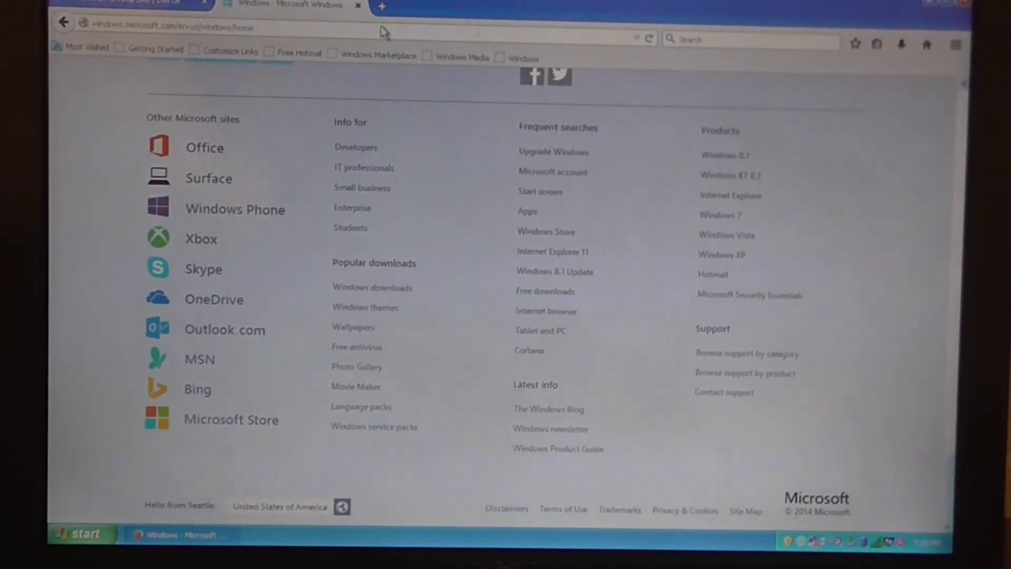
Scroll through the feedback and sharing sections, then back up to Meet the new Windows.
key(Up)
key(Down)
key(Up)
key(Up)
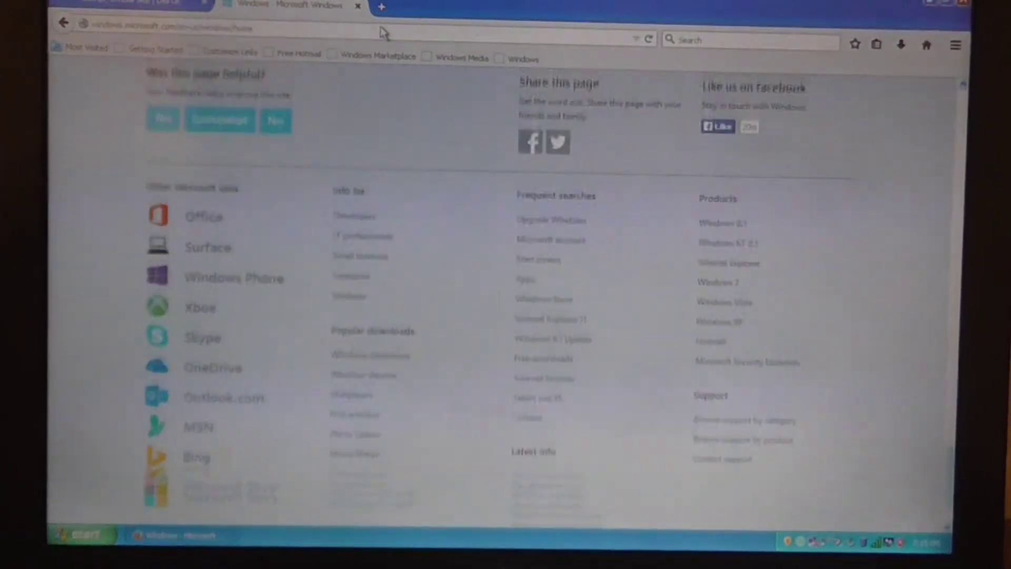
key(Up)
key(Up)
key(Up)
key(Up)
key(Up)
key(Up)
key(Up)
key(Up)
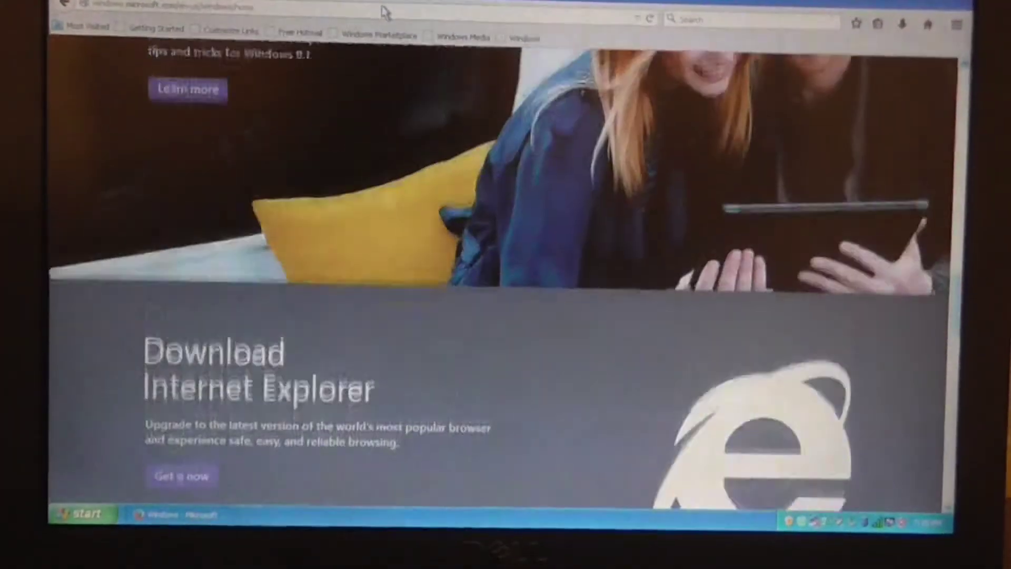
key(Up)
key(Up)
key(Up)
key(Up)
key(Up)
key(Up)
key(Up)
Revisit the End of support for Windows XP section, then return to the page top.
key(Down)
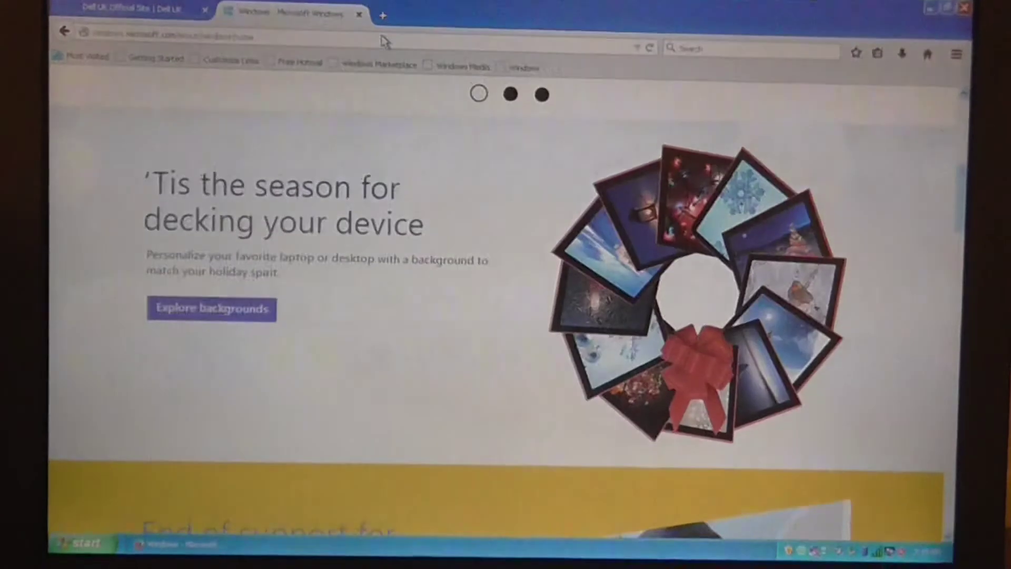
key(Down)
key(Down)
key(Down)
key(Down)
key(Down)
key(Down)
key(Down)
key(Down)
key(Down)
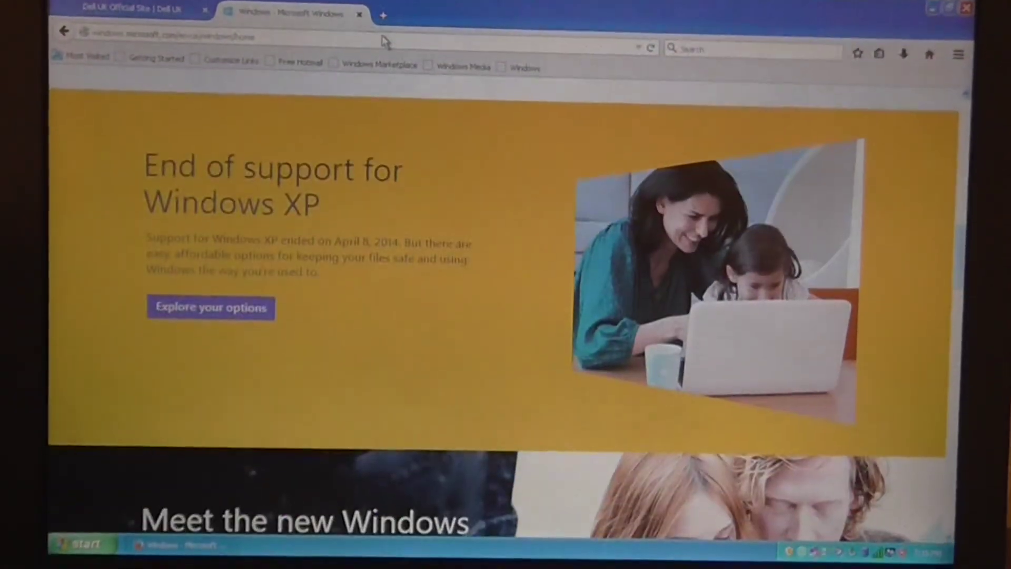
key(Down)
key(Down)
key(Down)
key(Down)
key(Down)
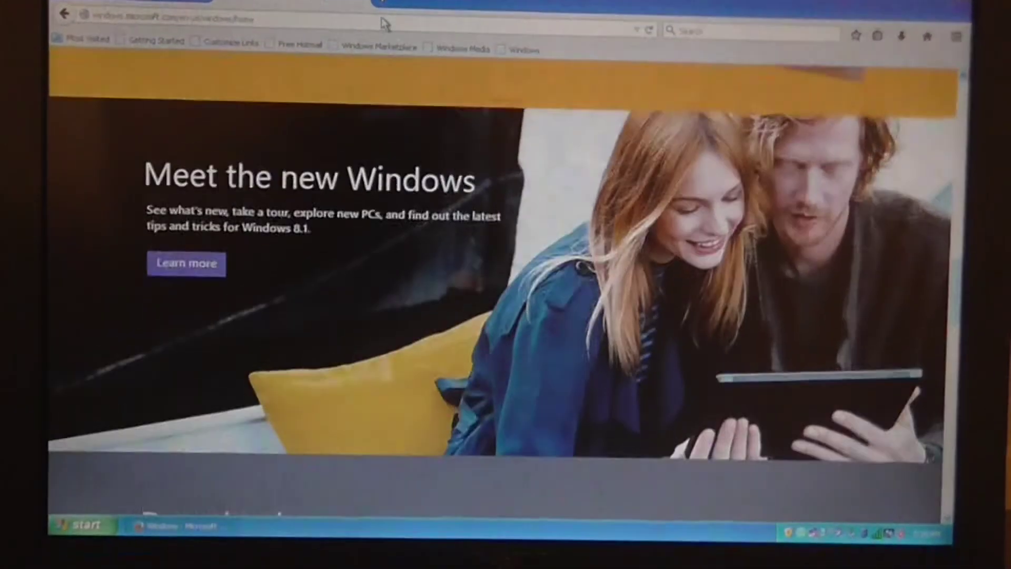
key(Up)
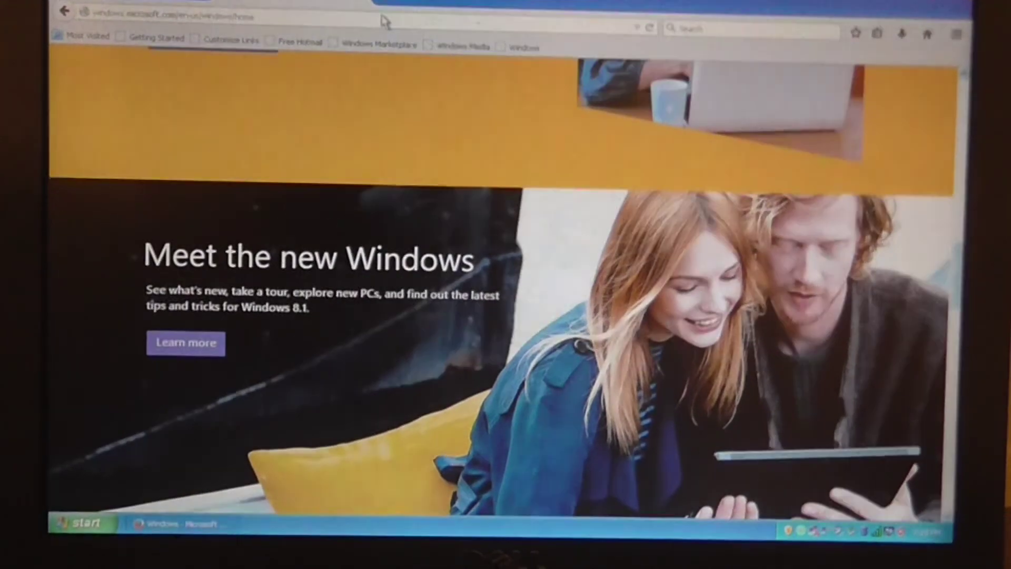
key(Up)
key(Up)
key(Up)
key(Home)
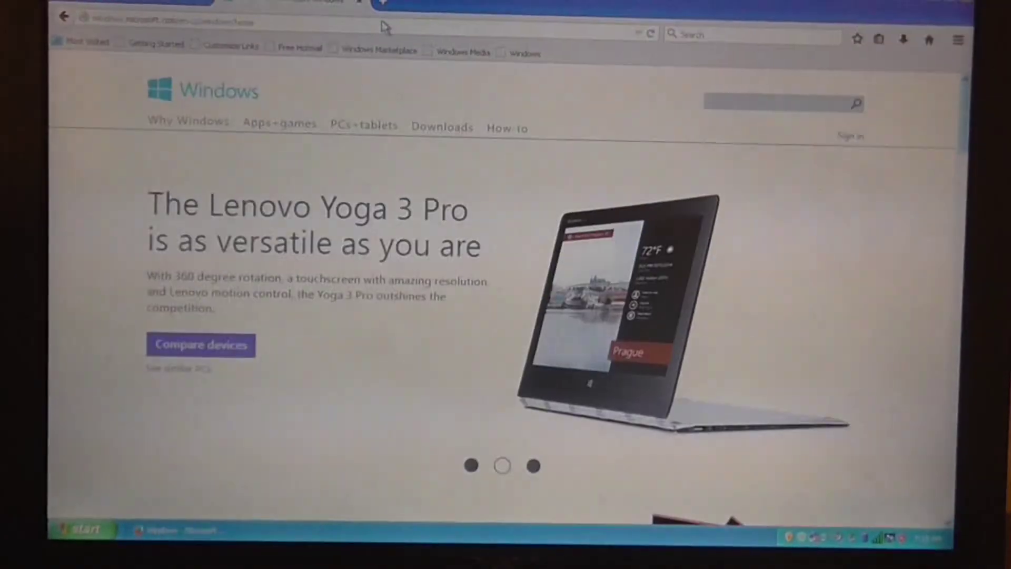